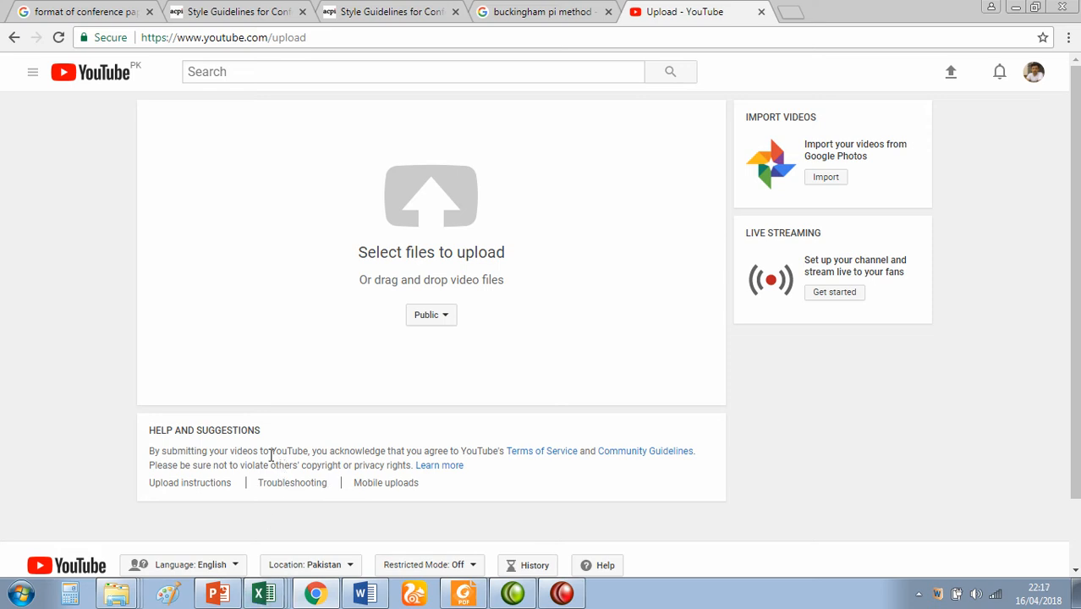
# Step: Switch to the Attendance workbook in Excel and examine the Engineering Mechanics attendance by date
pyautogui.click(275, 589)
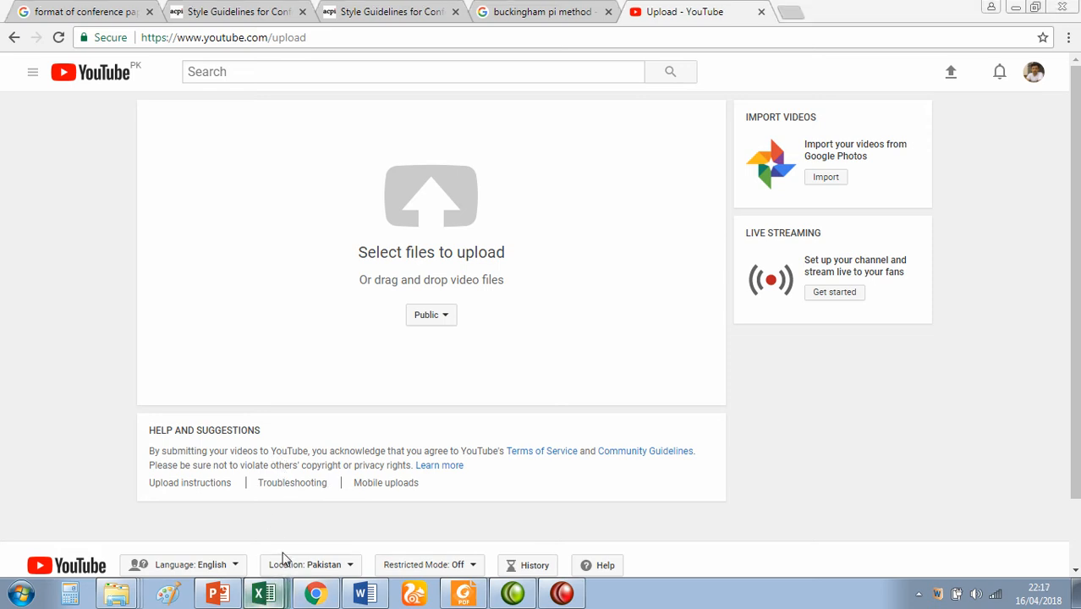
pyautogui.moveTo(1073, 458); pyautogui.dragTo(1073, 289)
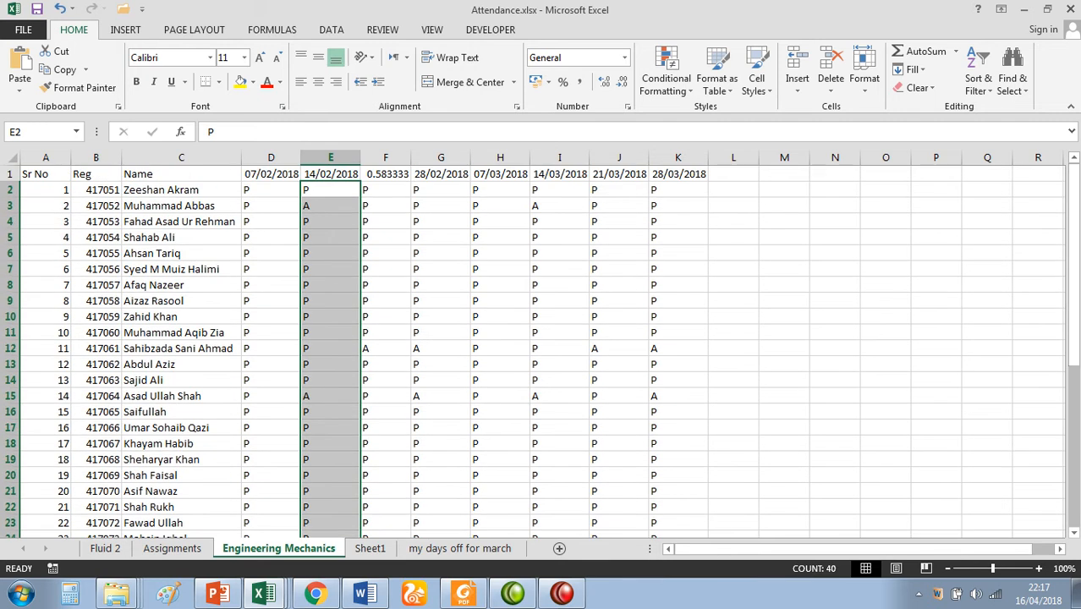
pyautogui.click(374, 190)
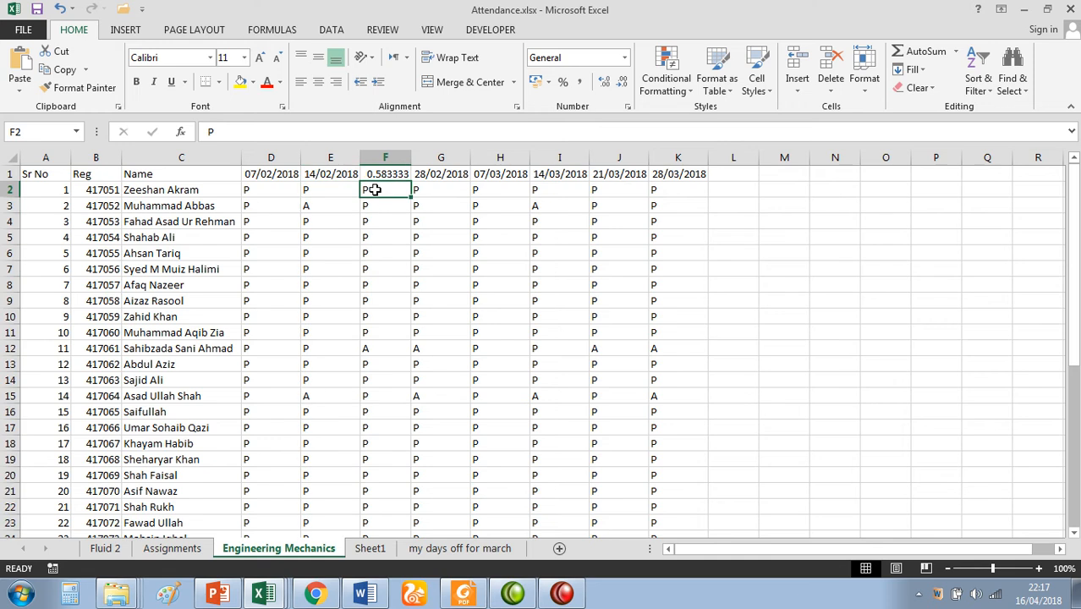
# Step: Switch to the Word document and copy the two-line institute and Week 3 heading above the attendance table
pyautogui.click(363, 593)
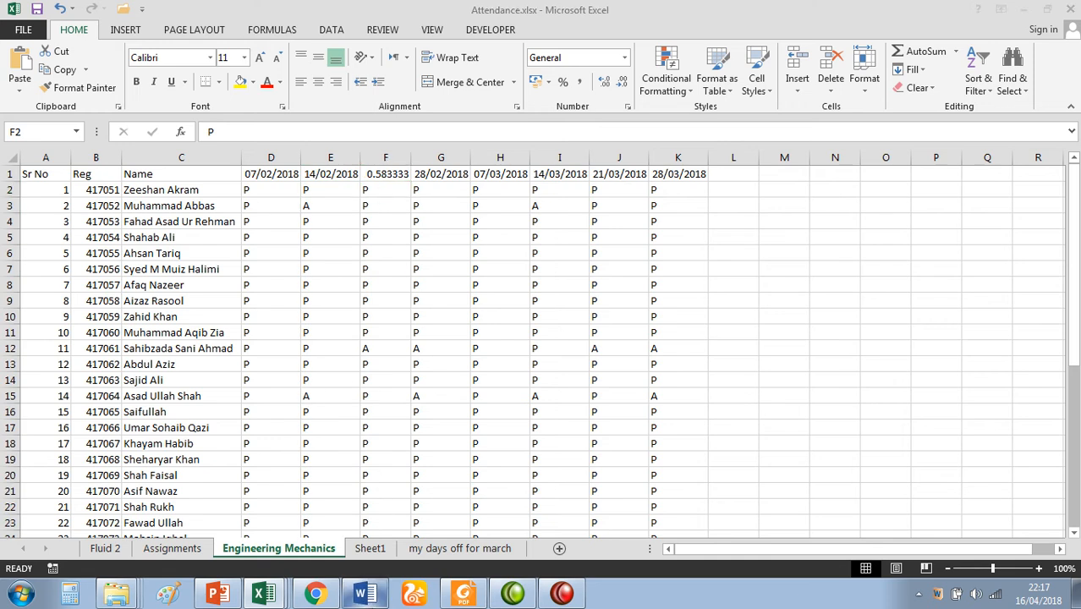
pyautogui.moveTo(1075, 502); pyautogui.dragTo(1074, 440)
pyautogui.moveTo(328, 166); pyautogui.dragTo(634, 191)
pyautogui.moveTo(1075, 434)
pyautogui.mouseDown()
pyautogui.moveTo(1075, 310)
pyautogui.moveTo(1075, 440)
pyautogui.mouseUp()
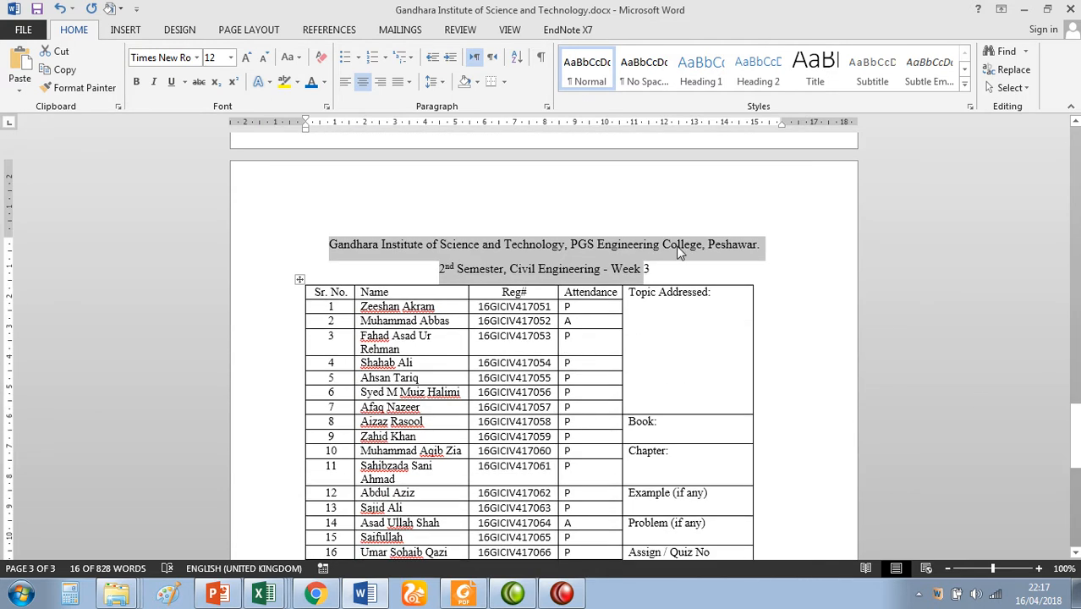
pyautogui.click(674, 247)
pyautogui.moveTo(329, 241); pyautogui.dragTo(673, 278)
pyautogui.rightClick(606, 262)
pyautogui.click(636, 289)
# Step: Add a new page after the Week 3 table and paste the copied heading there, keeping source formatting
pyautogui.moveTo(1075, 435); pyautogui.dragTo(1075, 533)
pyautogui.click(821, 440)
pyautogui.hotkey('ctrl', 'Return')
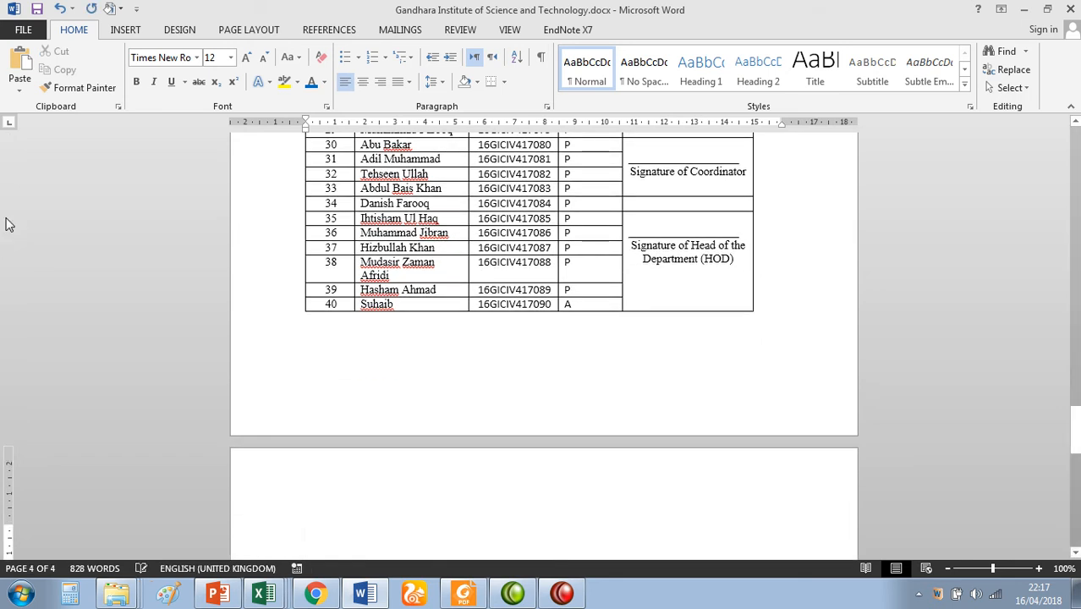
pyautogui.click(19, 89)
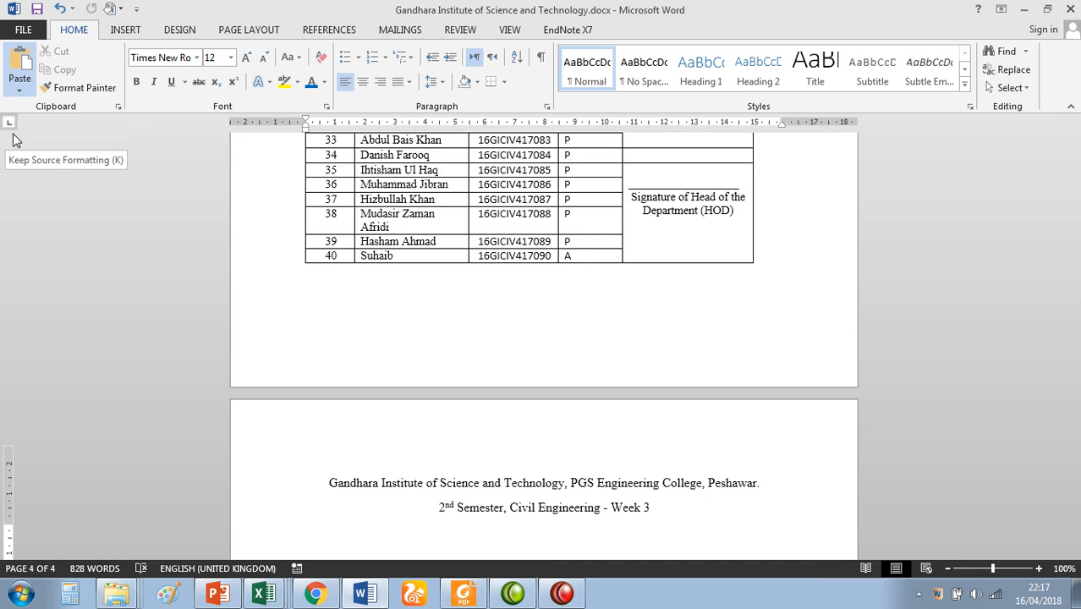
pyautogui.click(13, 139)
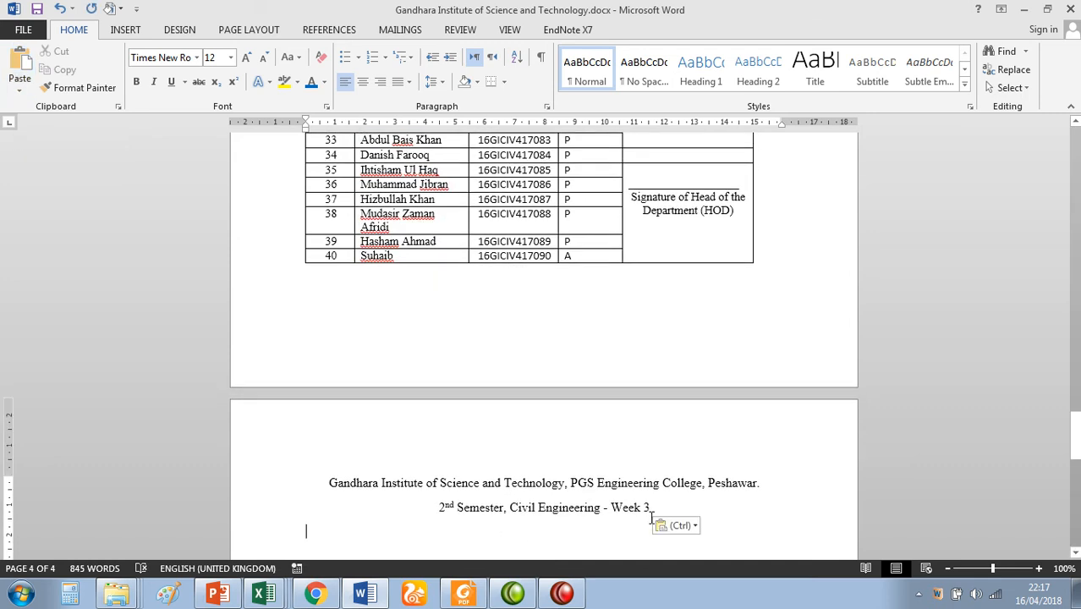
# Step: Change the week number in the new page's heading to 4
pyautogui.click(651, 518)
pyautogui.press('BackSpace')
pyautogui.write('4')
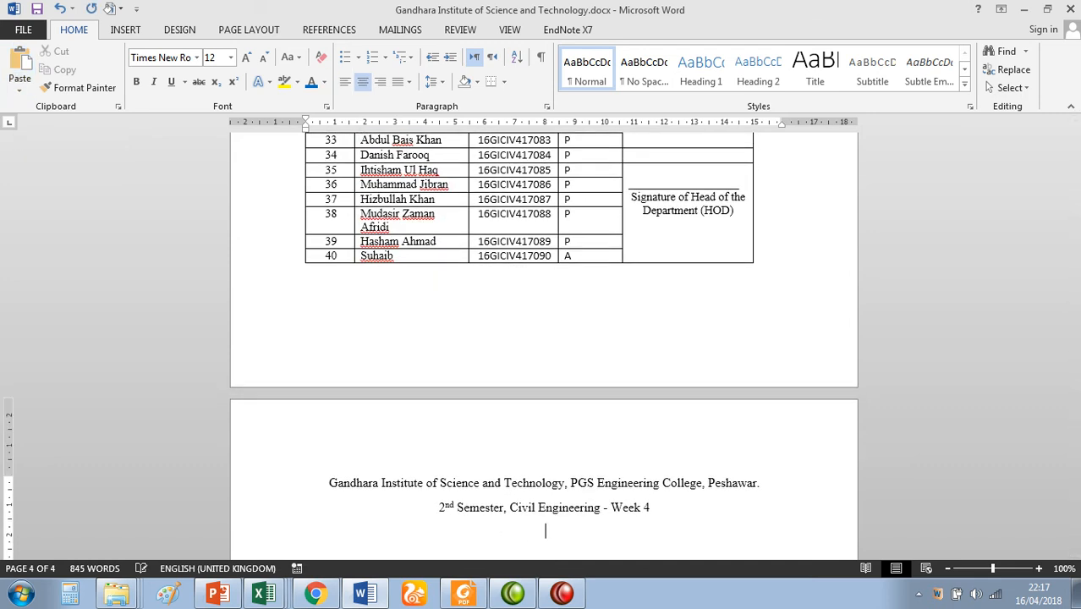
pyautogui.press('Down')
# Step: Copy the entire Week 3 attendance table
pyautogui.moveTo(1074, 433); pyautogui.dragTo(1074, 461)
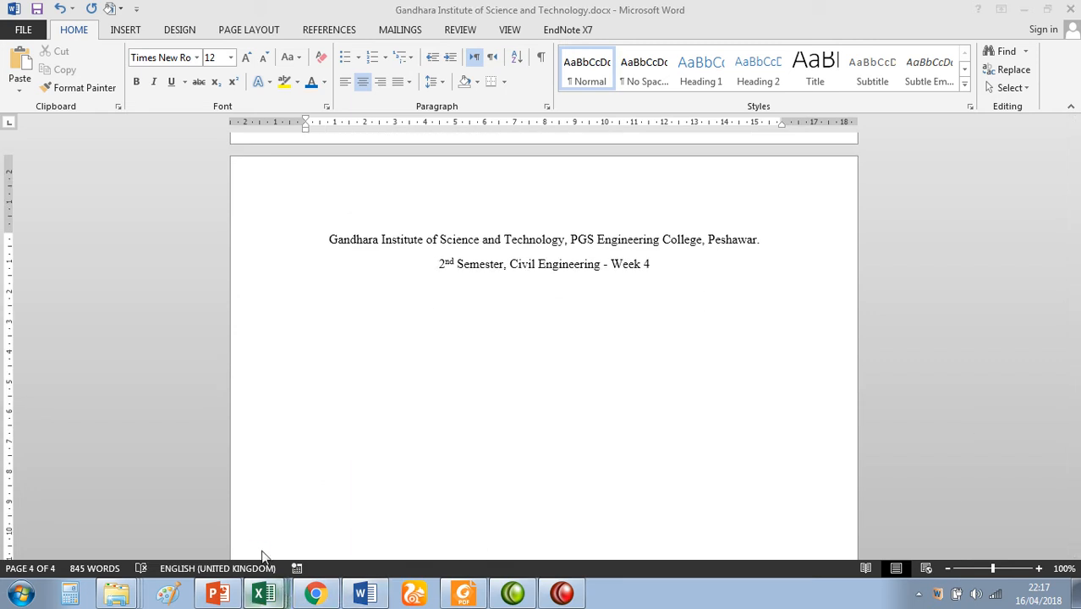
pyautogui.click(262, 594)
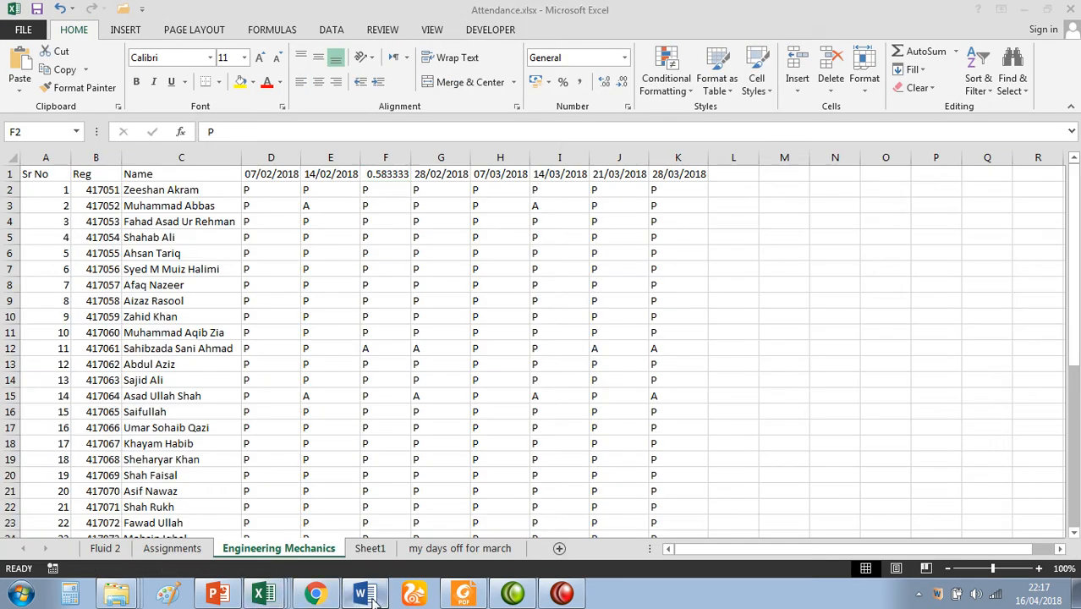
pyautogui.click(364, 593)
pyautogui.moveTo(1074, 461); pyautogui.dragTo(1074, 367)
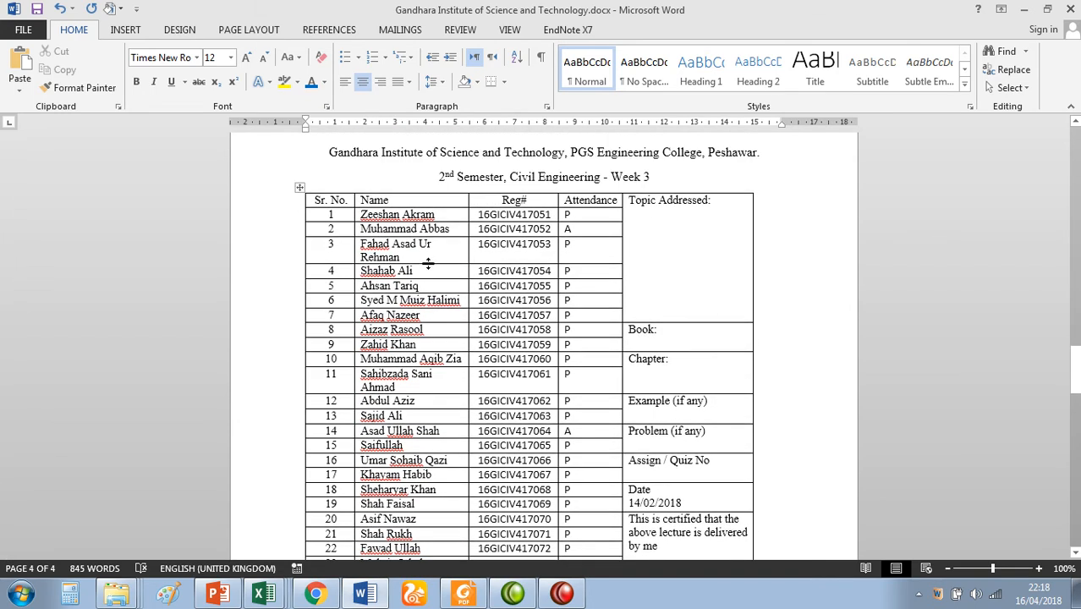
pyautogui.click(301, 187)
pyautogui.rightClick(301, 188)
pyautogui.click(328, 213)
# Step: Paste the copied attendance table below the Week 4 heading, left-aligned and keeping source formatting
pyautogui.moveTo(1074, 364); pyautogui.dragTo(1074, 460)
pyautogui.click(388, 277)
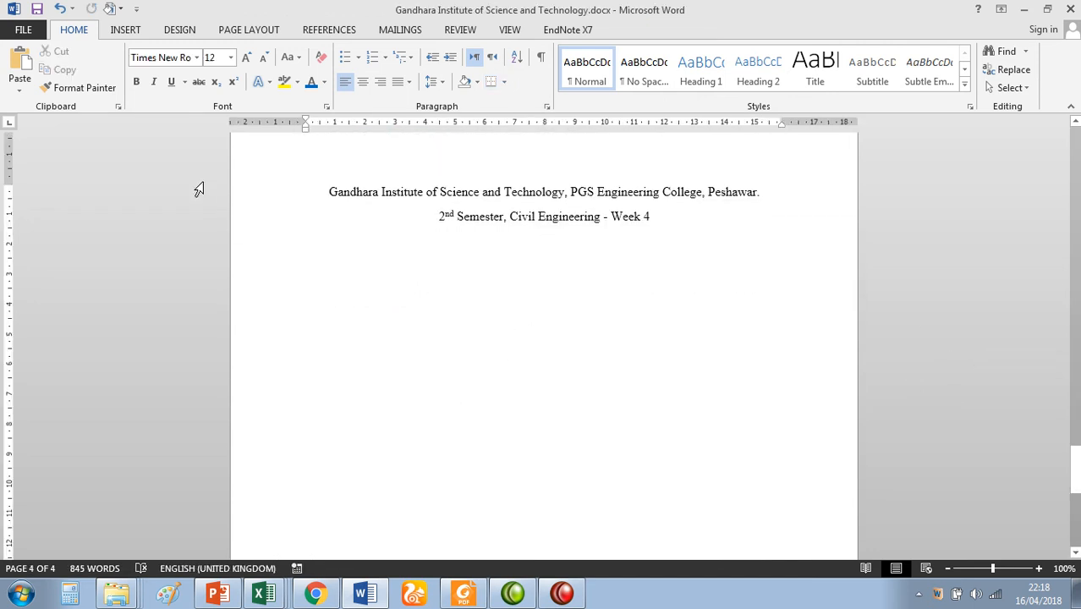
pyautogui.press('Up')
pyautogui.hotkey('ctrl', 'l')
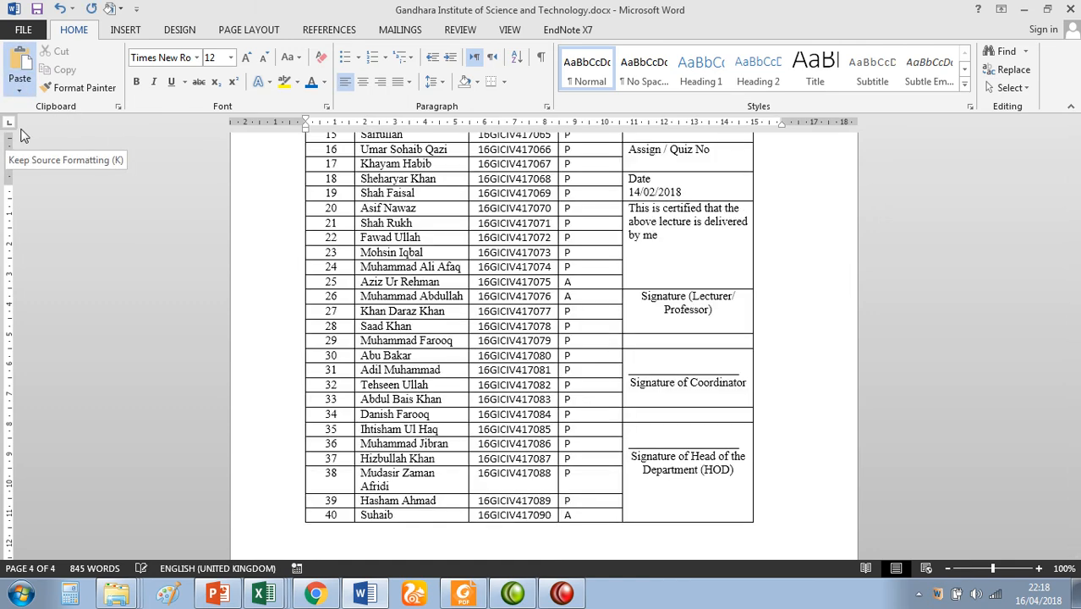
pyautogui.click(24, 135)
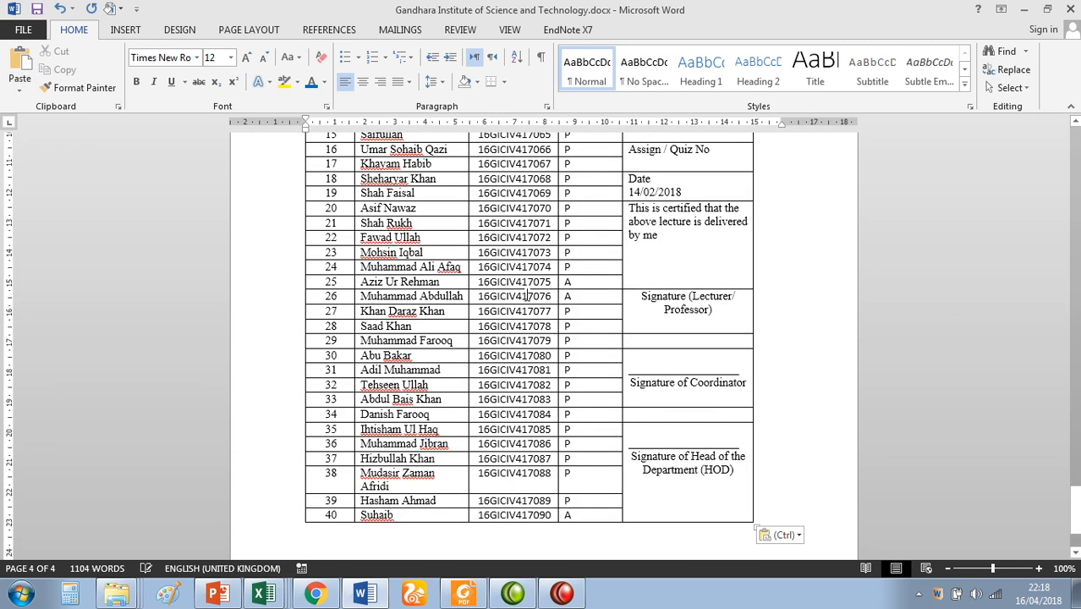
# Step: Switch to the Attendance workbook in Excel and select the first attendance entry under 28/02/2018, cell G2
pyautogui.click(272, 595)
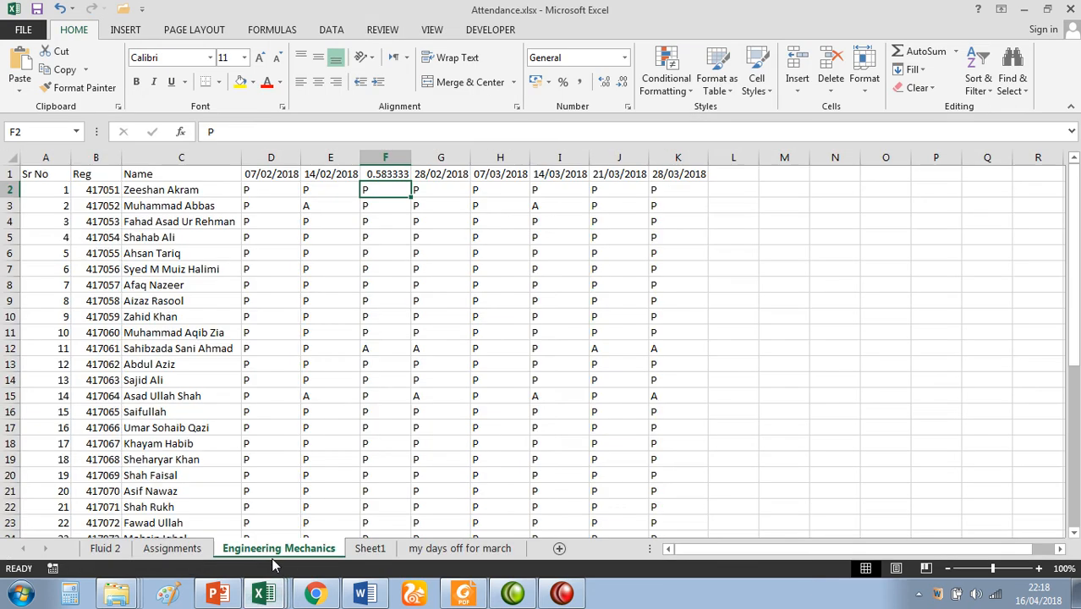
pyautogui.moveTo(434, 194); pyautogui.dragTo(435, 195)
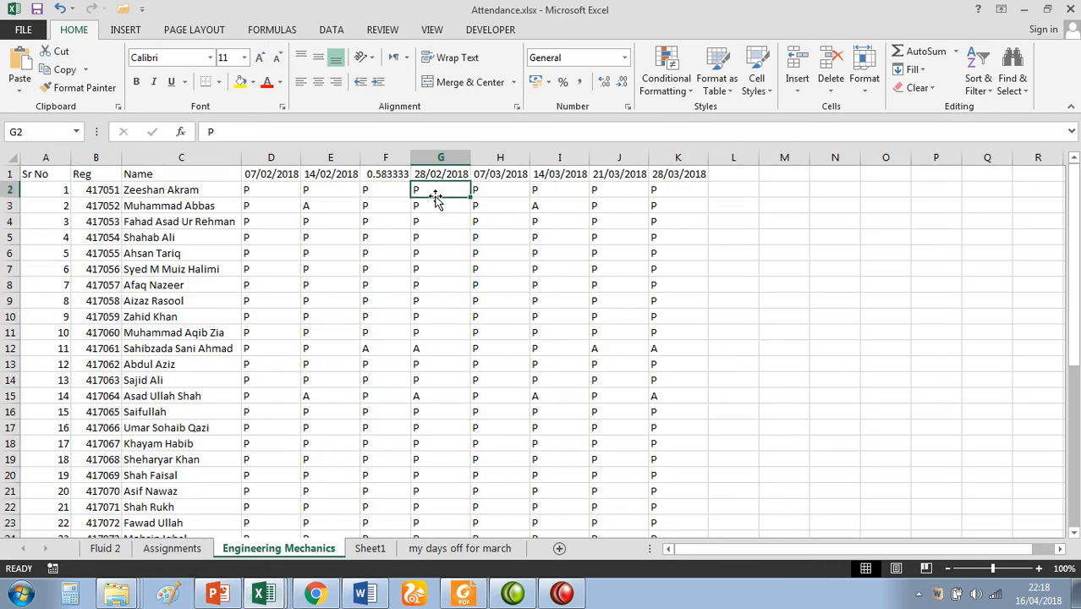
pyautogui.hotkey('shift', 'Down')
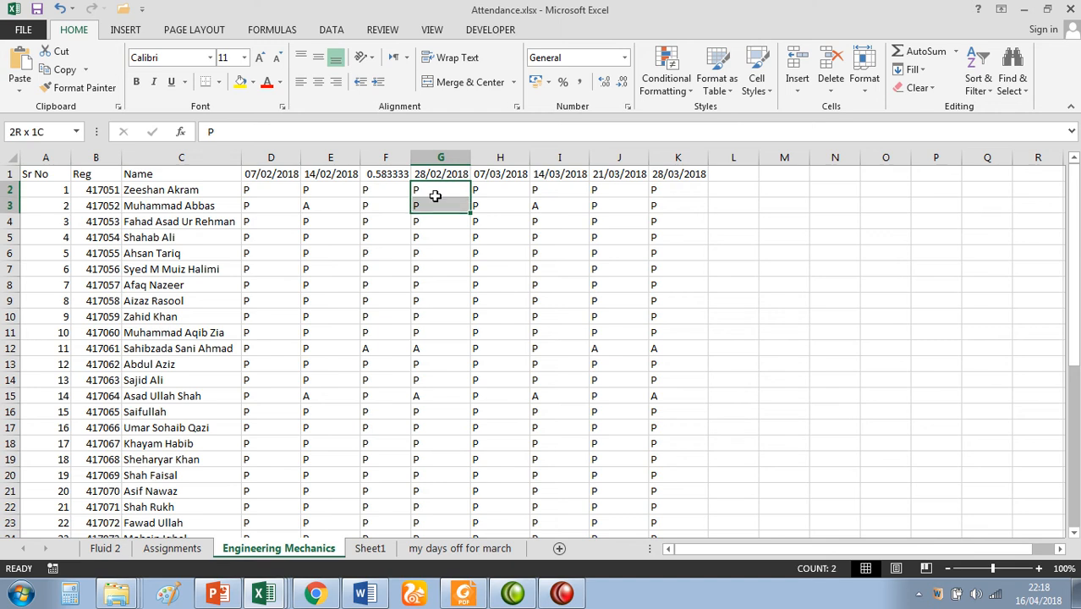
pyautogui.press('Up')
pyautogui.click(435, 197)
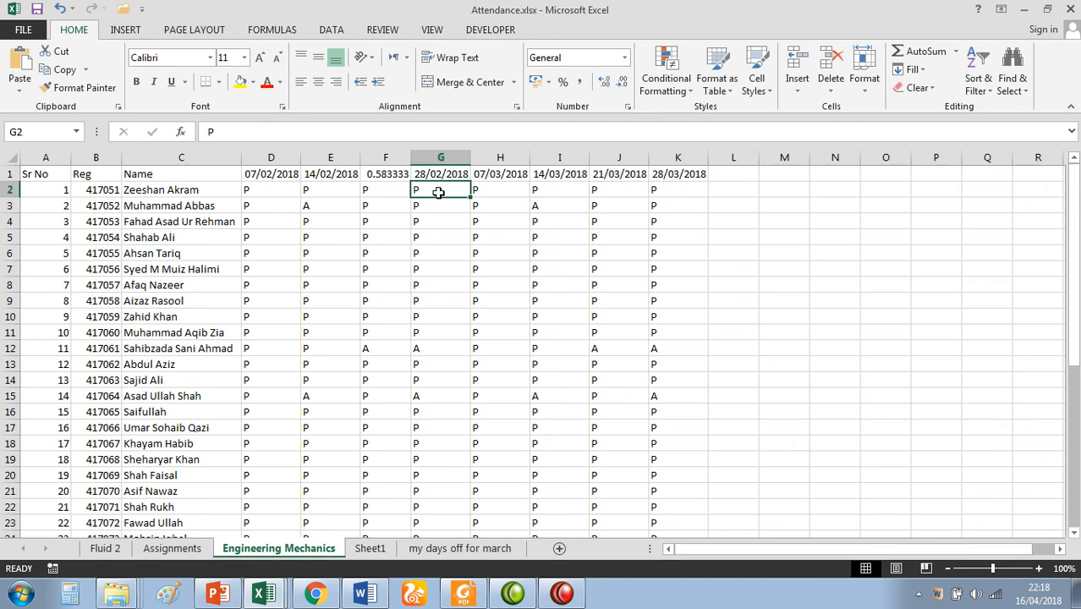
# Step: Try extending the selection from G2 down to G5
pyautogui.hotkey('shift', 'Down')
pyautogui.hotkey('shift', 'Down')
pyautogui.hotkey('shift', 'Down')
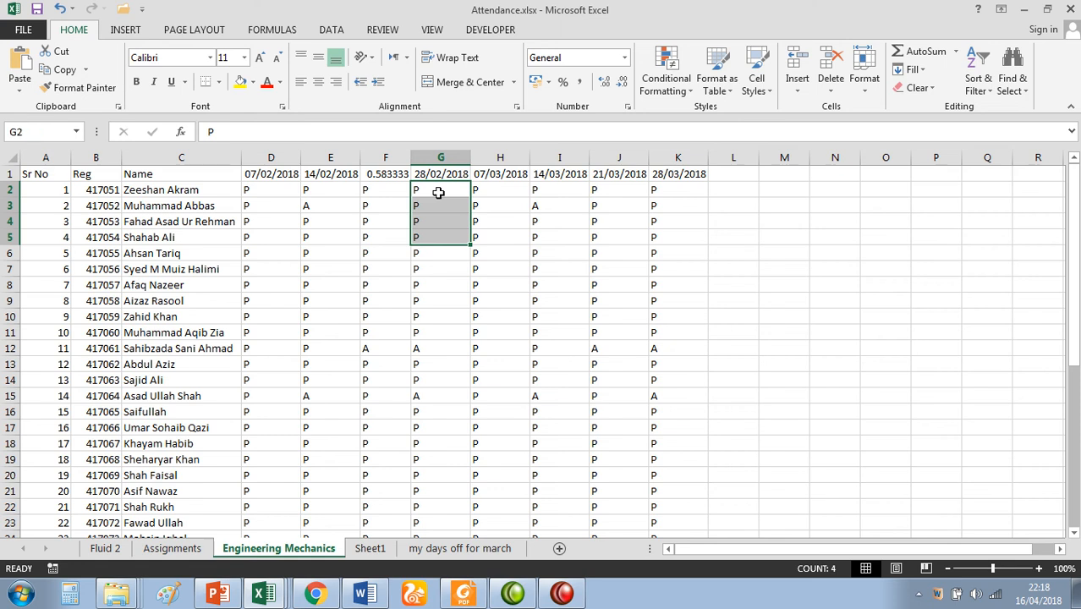
pyautogui.press('Up')
pyautogui.press('Down')
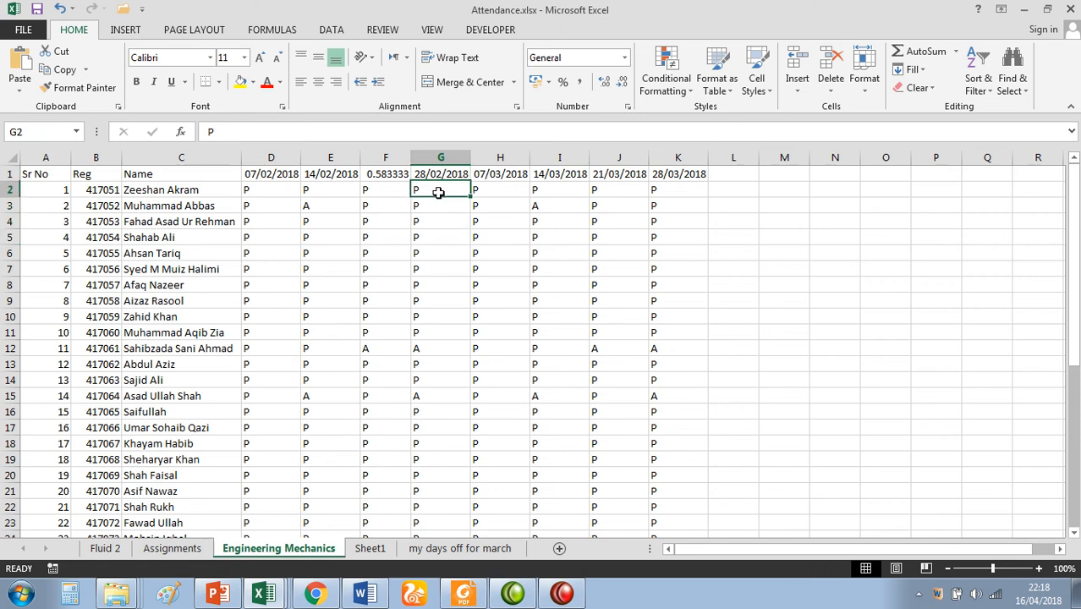
# Step: Examine the attendance entries down the 28/02/2018 column and return to G2
pyautogui.press('Down')
pyautogui.press('Down')
pyautogui.press('Down')
pyautogui.press('Down')
pyautogui.press('Down')
pyautogui.press('Down')
pyautogui.press('Down')
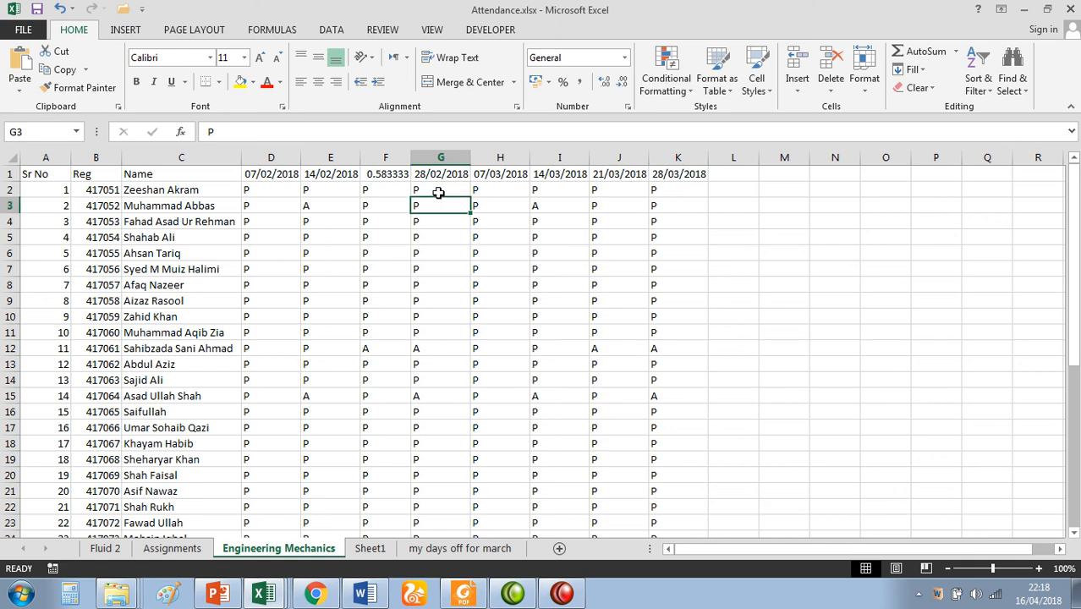
pyautogui.press('Up')
pyautogui.press('Up')
pyautogui.press('Up')
pyautogui.press('Down')
pyautogui.press('Down')
pyautogui.press('Down')
pyautogui.press('Down')
pyautogui.press('Down')
pyautogui.press('Down')
pyautogui.press('Down')
pyautogui.press('Down')
pyautogui.press('Down')
pyautogui.press('Down')
pyautogui.press('Down')
pyautogui.press('Down')
pyautogui.press('Down')
pyautogui.press('Down')
pyautogui.press('Down')
pyautogui.press('Down')
pyautogui.press('Down')
pyautogui.press('Down')
pyautogui.press('Down')
pyautogui.press('Down')
pyautogui.press('Down')
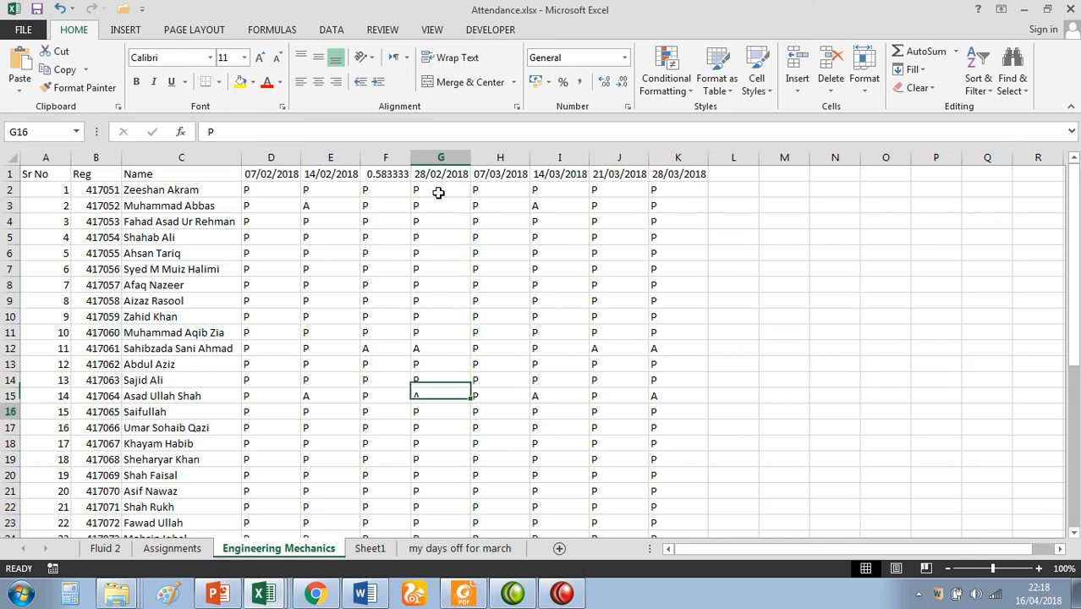
pyautogui.press('Up')
pyautogui.press('Up')
pyautogui.press('Up')
pyautogui.press('Up')
pyautogui.press('Up')
pyautogui.press('Up')
pyautogui.press('Up')
pyautogui.press('Up')
pyautogui.press('Up')
pyautogui.press('Up')
pyautogui.press('Up')
pyautogui.press('Up')
pyautogui.press('Up')
pyautogui.press('Up')
pyautogui.press('Up')
pyautogui.press('Up')
pyautogui.press('Up')
pyautogui.press('Up')
pyautogui.press('Up')
pyautogui.press('Up')
pyautogui.press('Up')
pyautogui.press('Up')
pyautogui.press('Up')
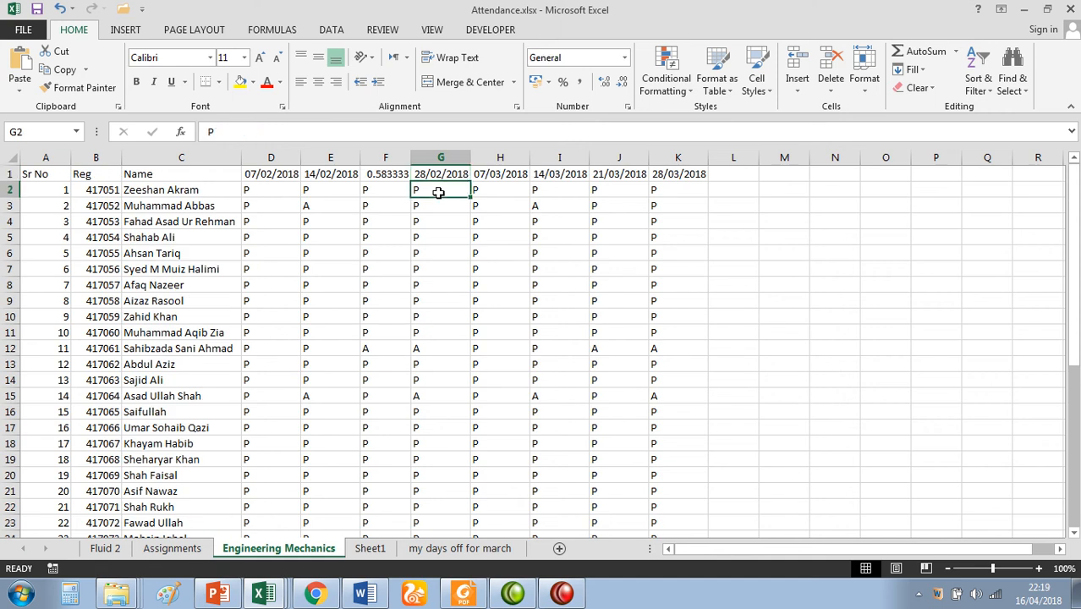
# Step: Copy the 28/02/2018 attendance entries G2:G41 and return to the Week 4 table in the Word document
pyautogui.hotkey('ctrl', 'shift', 'Down')
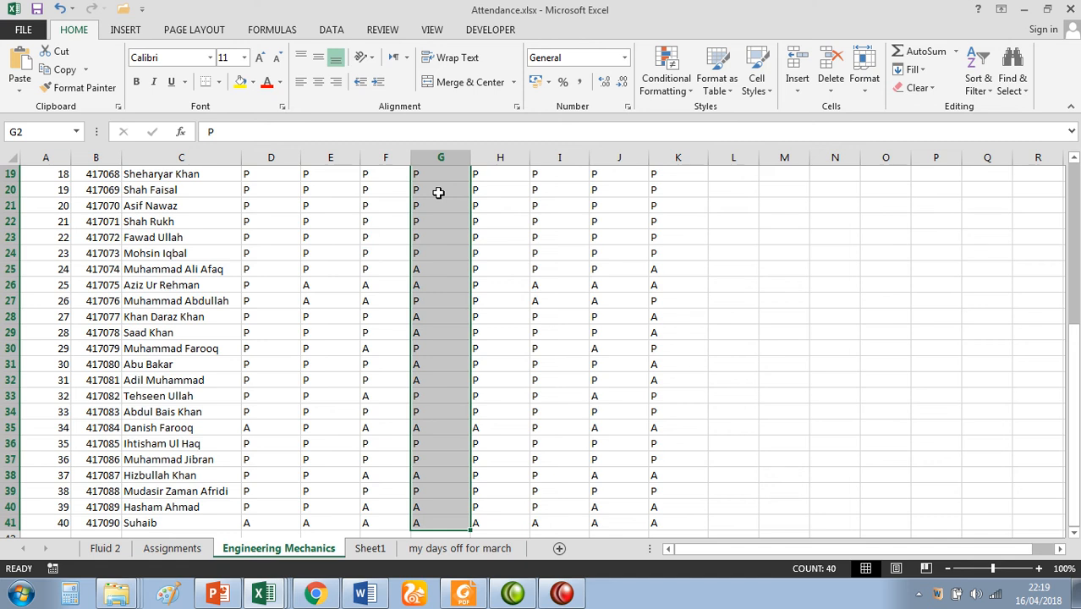
pyautogui.hotkey('ctrl', 'c')
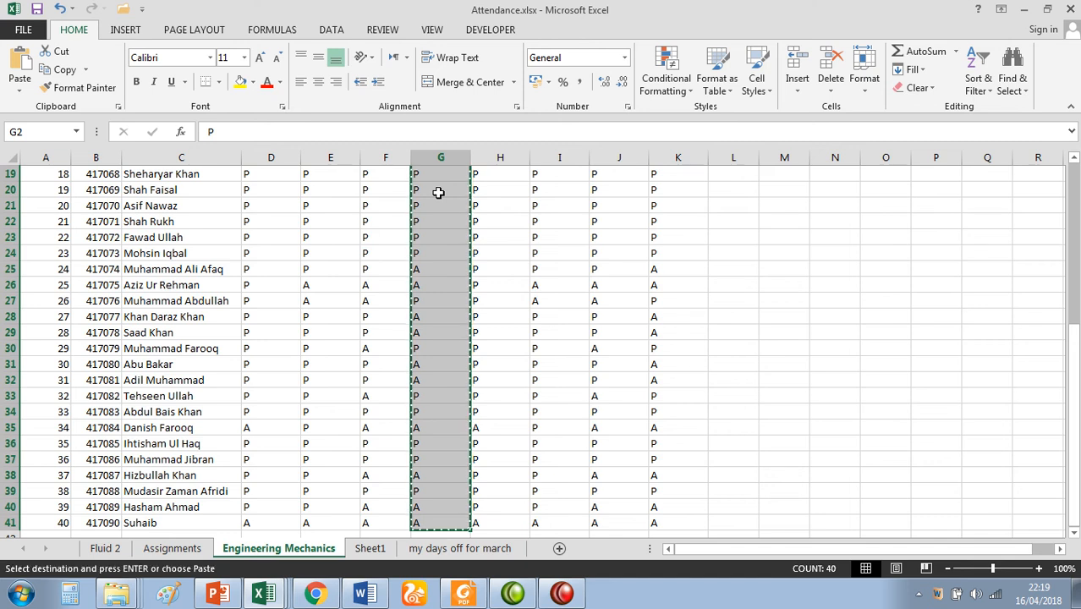
pyautogui.click(387, 597)
pyautogui.moveTo(1074, 509); pyautogui.dragTo(1076, 497)
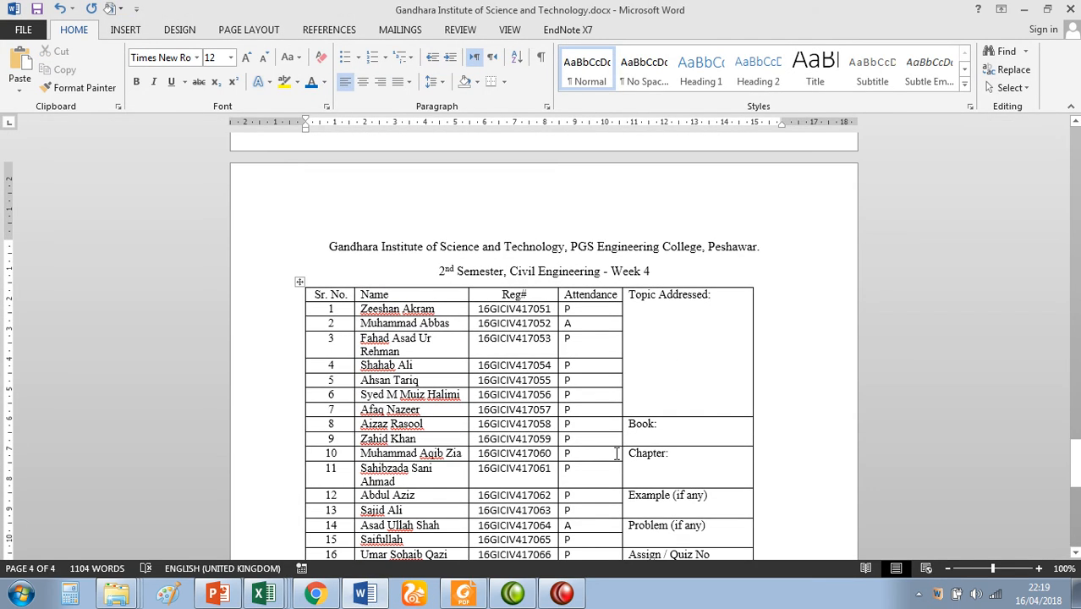
# Step: Try pasting the copied attendance as text only into the first Attendance cell of the Week 4 table
pyautogui.click(568, 309)
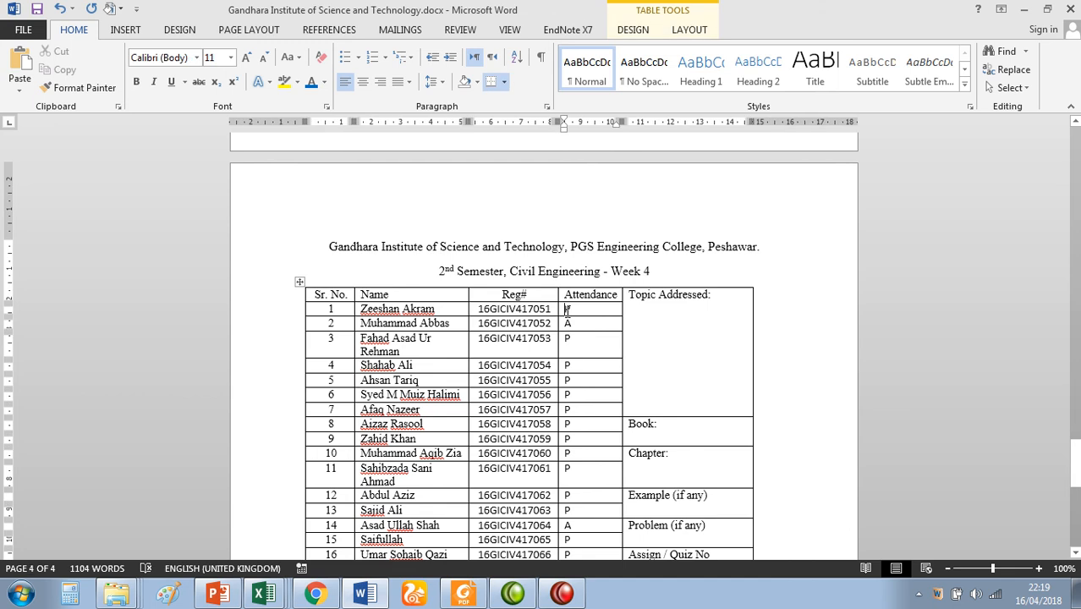
pyautogui.rightClick(568, 310)
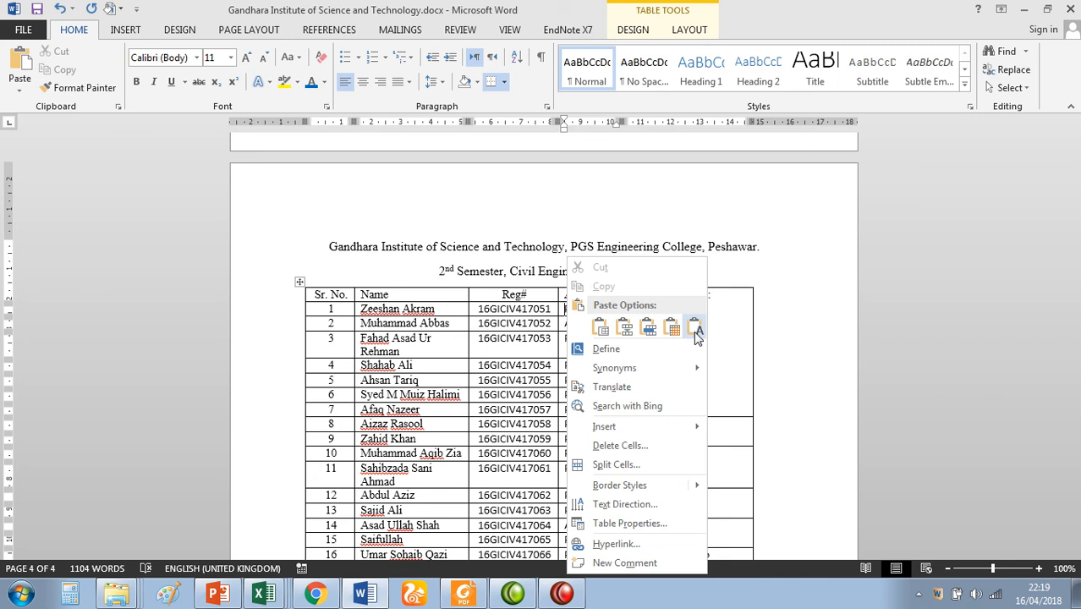
pyautogui.click(695, 329)
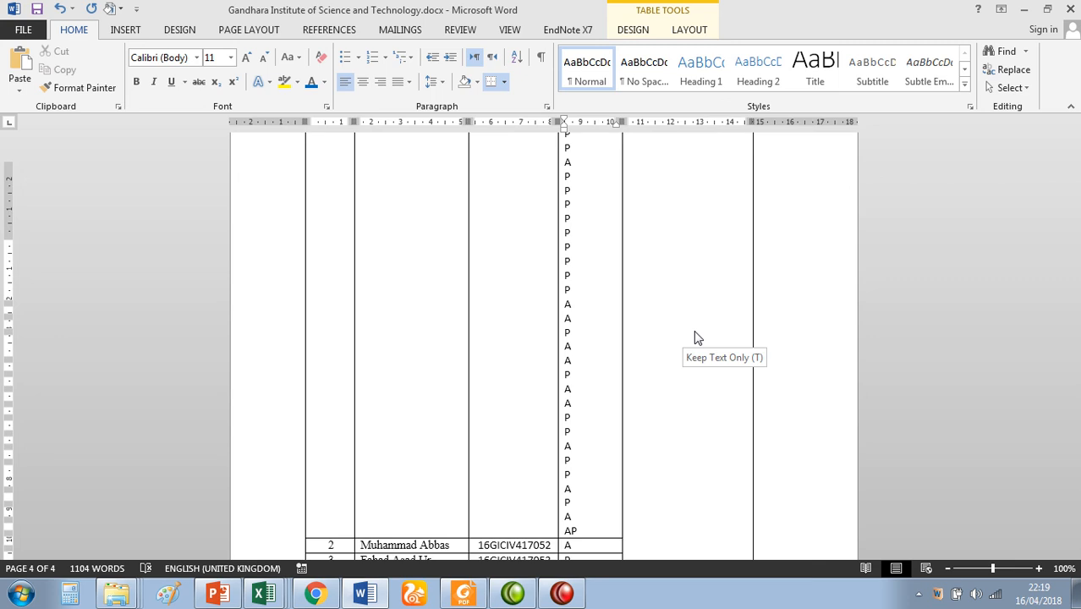
pyautogui.hotkey('ctrl', 'z')
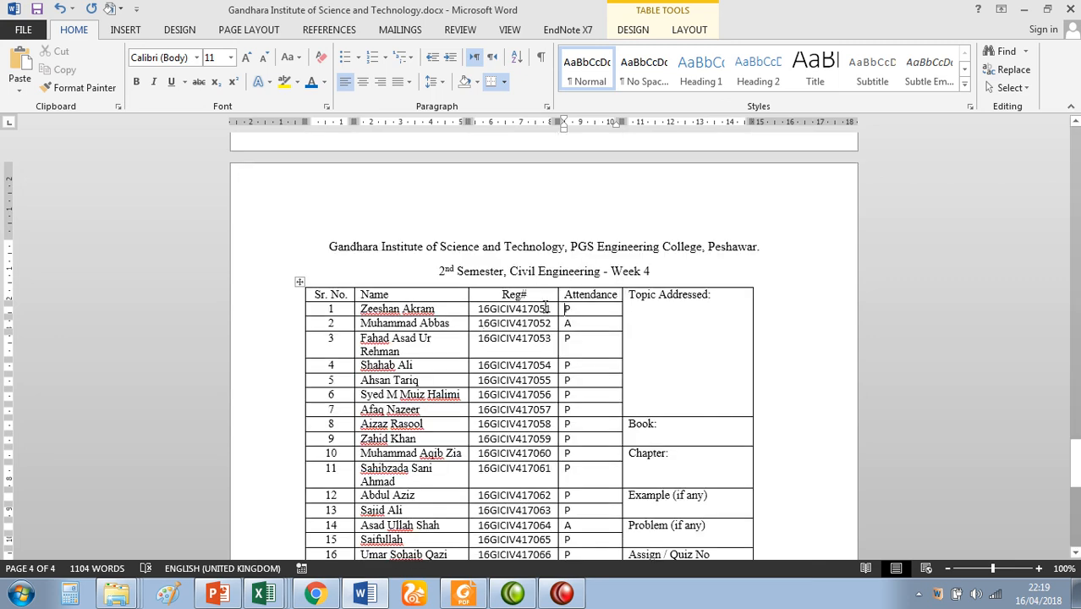
# Step: Select the Week 4 table's Attendance cells for students 1 to 40 and paste the copied entries over them
pyautogui.moveTo(566, 309); pyautogui.dragTo(569, 554)
pyautogui.scroll(-4, 568, 314)
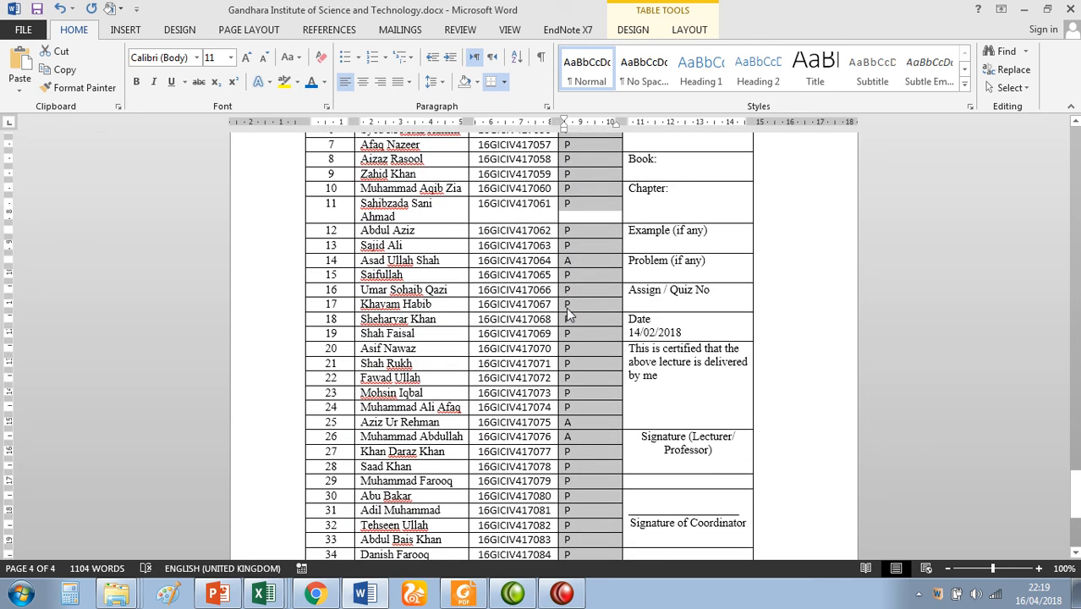
pyautogui.hotkey('shift', 'Down')
pyautogui.hotkey('shift', 'Up')
pyautogui.hotkey('shift', 'Up')
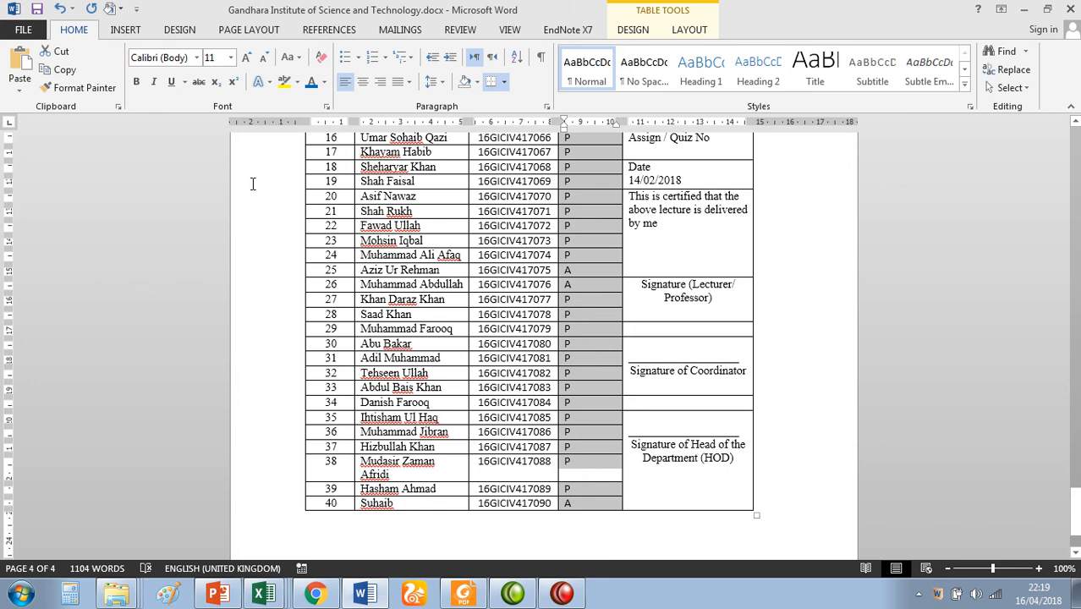
pyautogui.click(20, 92)
pyautogui.click(97, 125)
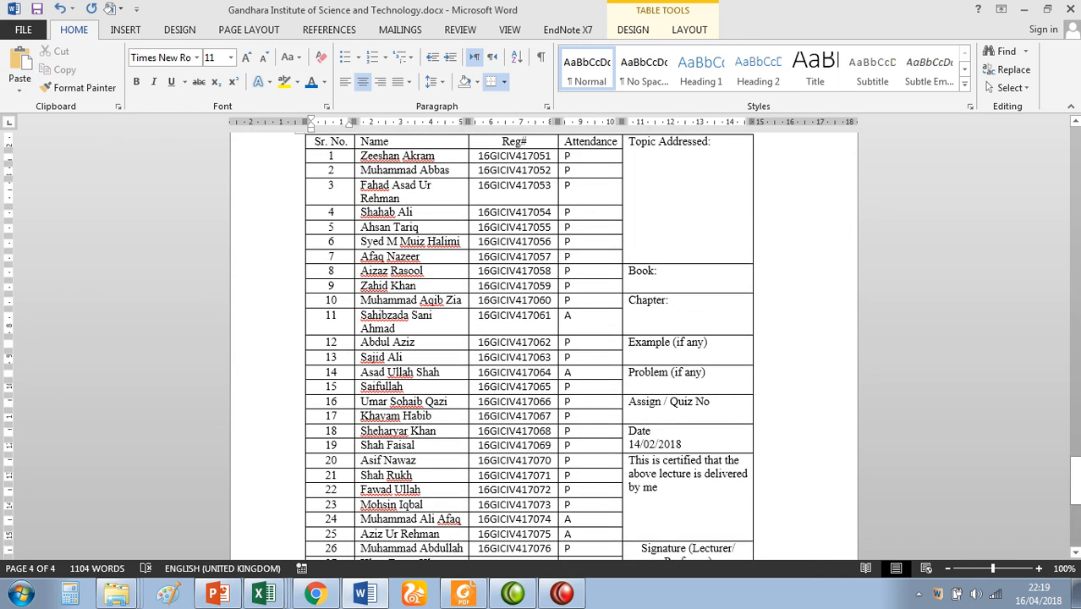
pyautogui.moveTo(1074, 477); pyautogui.dragTo(1074, 494)
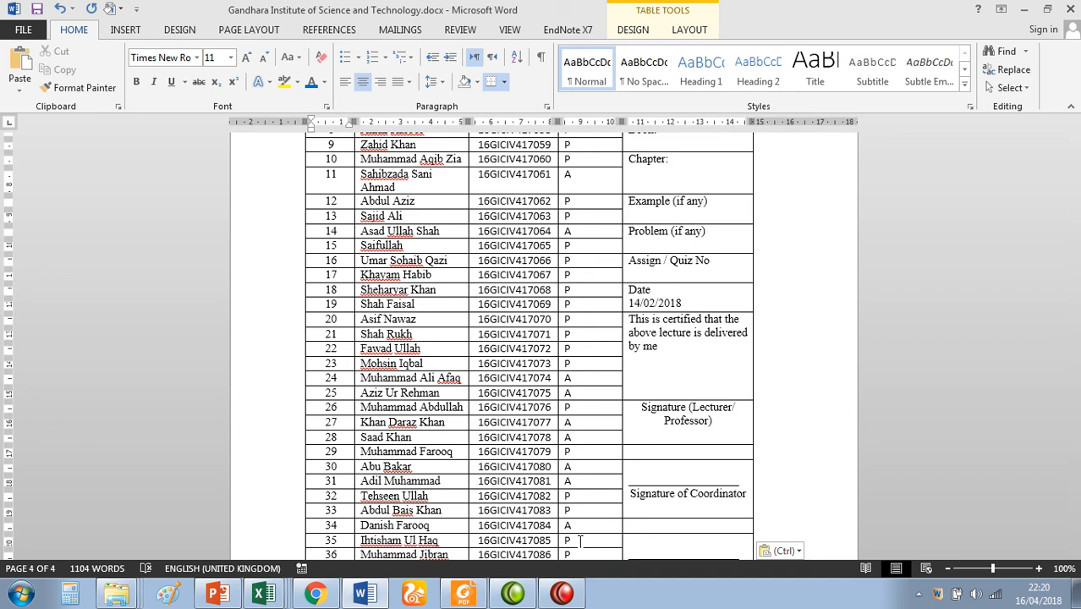
pyautogui.click(563, 592)
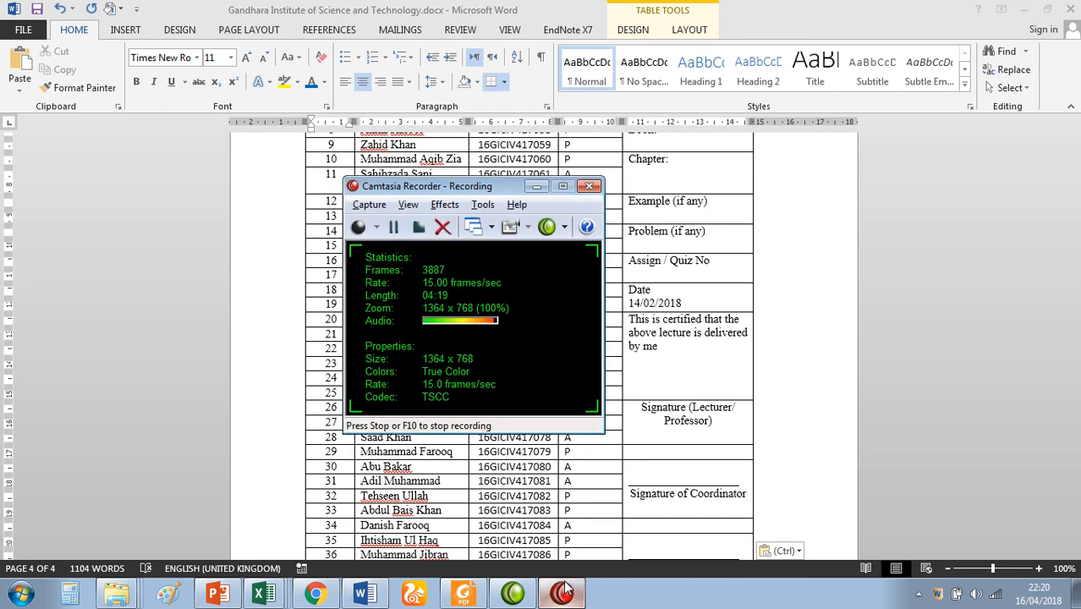